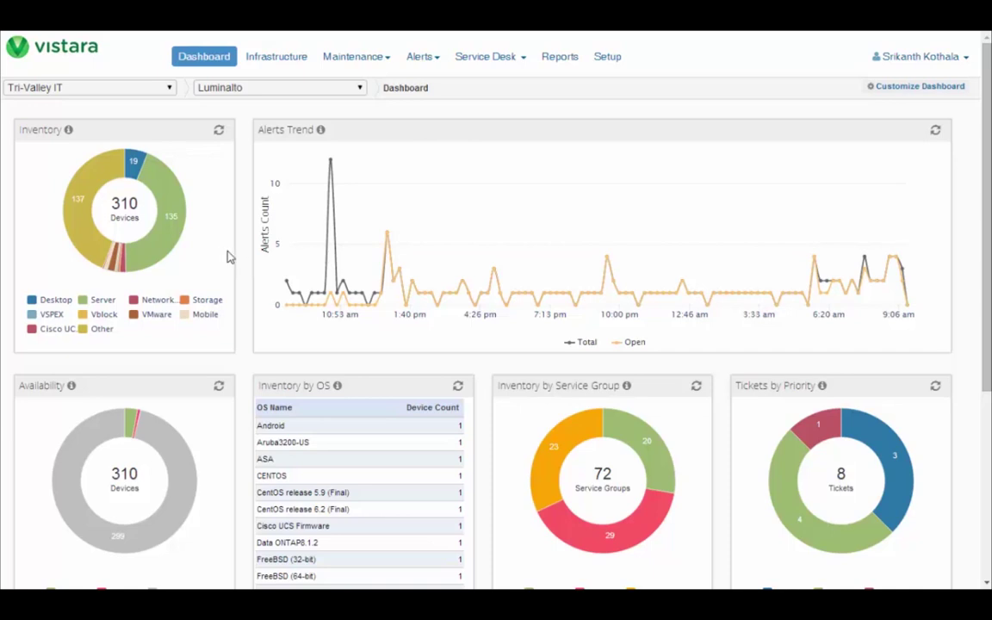
# Step: Look over the Luminalto dashboard widgets, including inventory, alerts trend, availability, service groups and tickets by priority
pyautogui.scroll(-1, 237, 256)
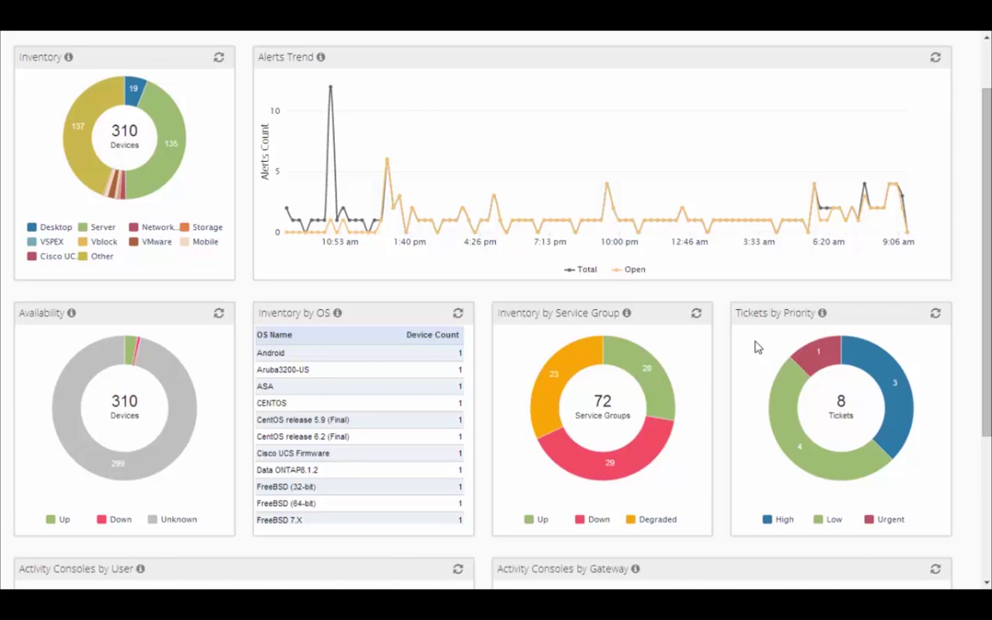
pyautogui.scroll(2, 755, 346)
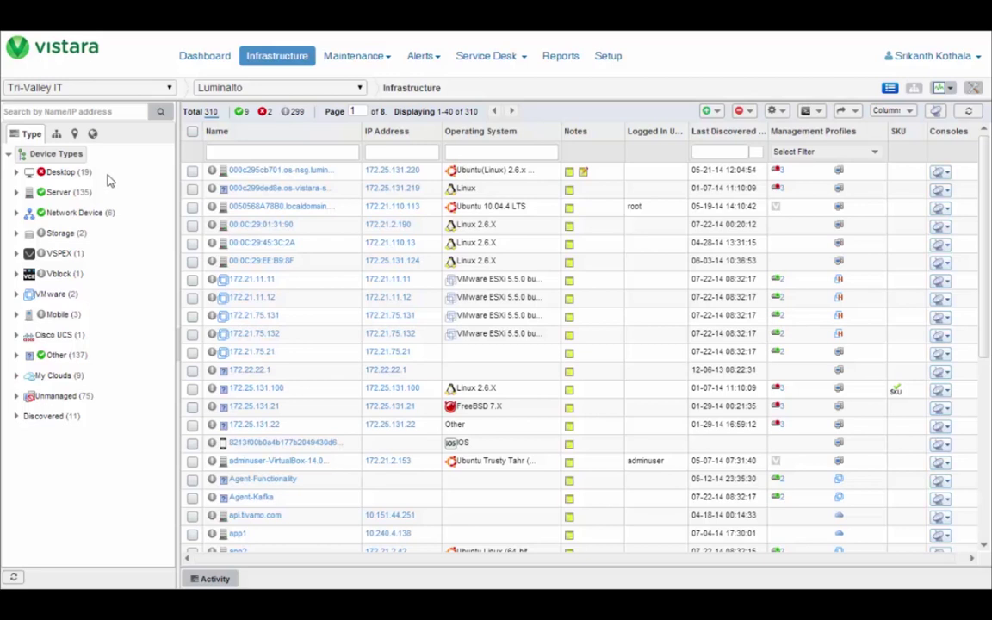
# Step: In the Infrastructure inventory, expand the Server device type, browse the devices listed under it, and collapse it again
pyautogui.click(15, 193)
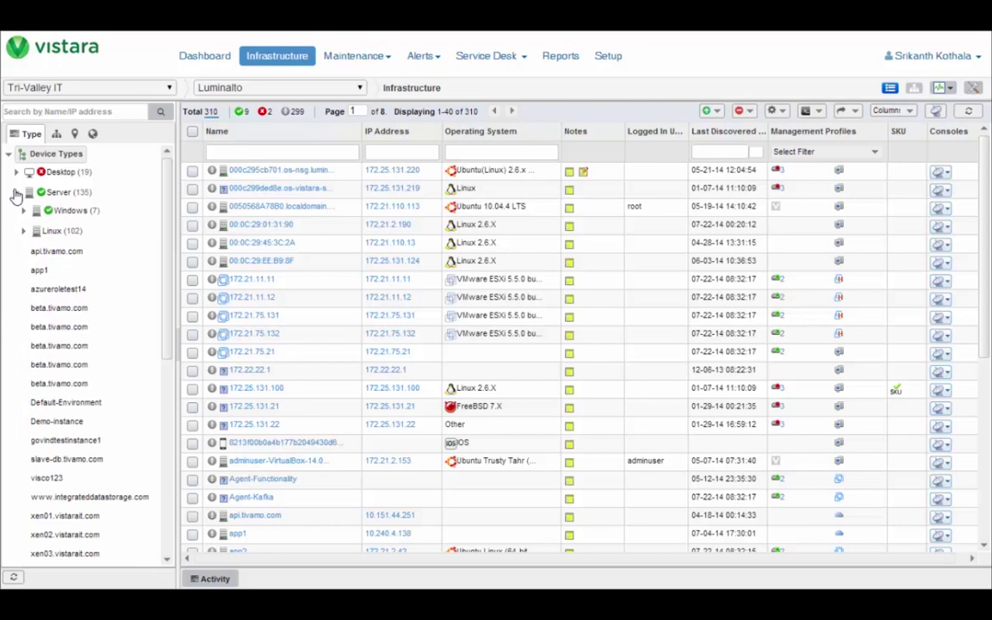
pyautogui.click(28, 192)
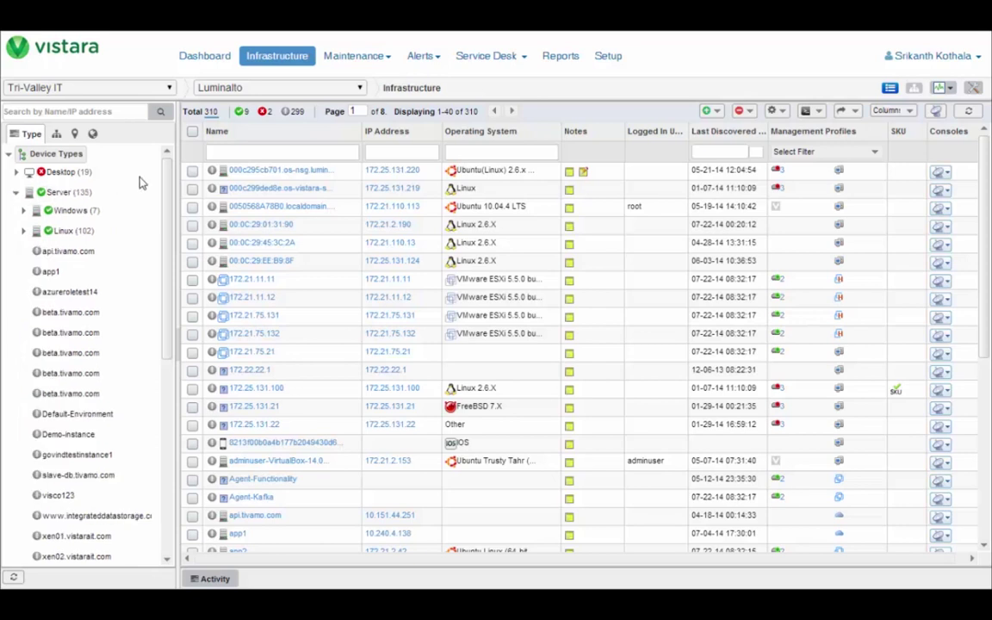
pyautogui.scroll(-1, 143, 183)
pyautogui.scroll(-3, 142, 183)
pyautogui.scroll(-3, 142, 183)
pyautogui.scroll(4, 142, 183)
pyautogui.scroll(1, 138, 185)
pyautogui.click(16, 192)
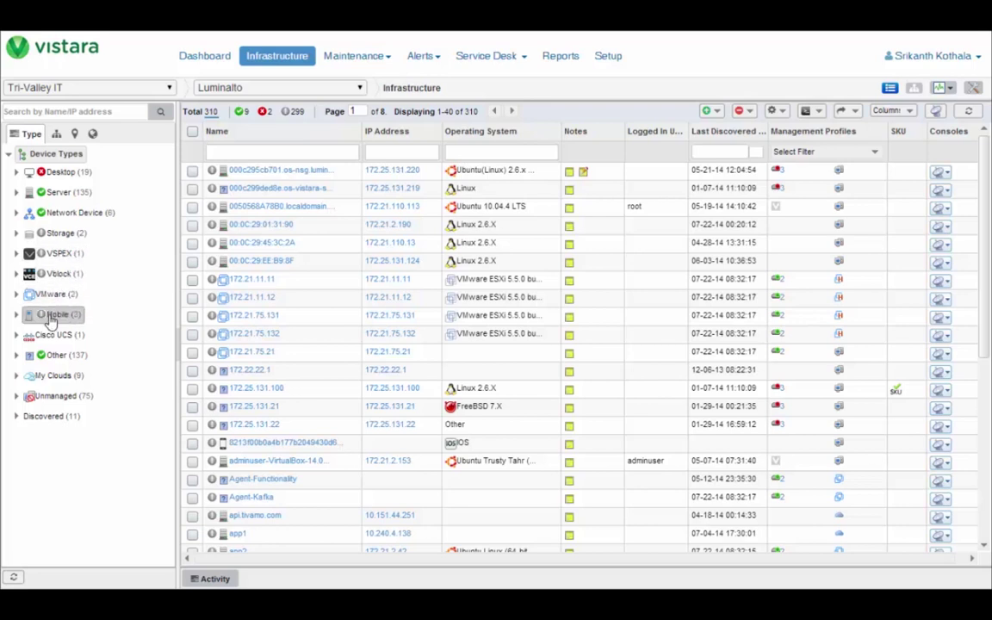
# Step: Expand My Clouds in the device types tree, review the cloud accounts under it, and collapse it
pyautogui.doubleClick(51, 372)
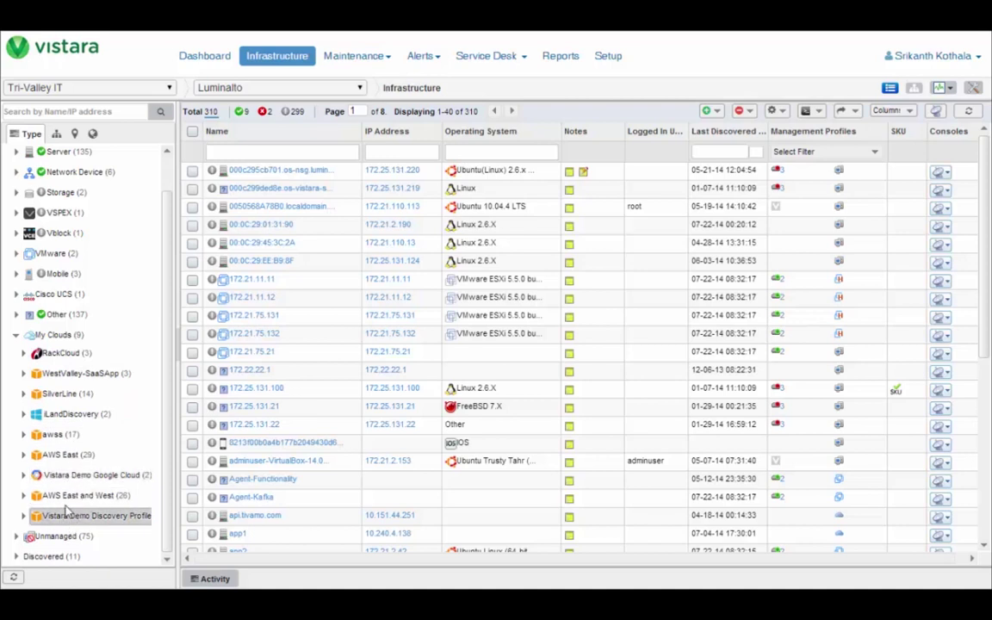
pyautogui.scroll(2, 48, 483)
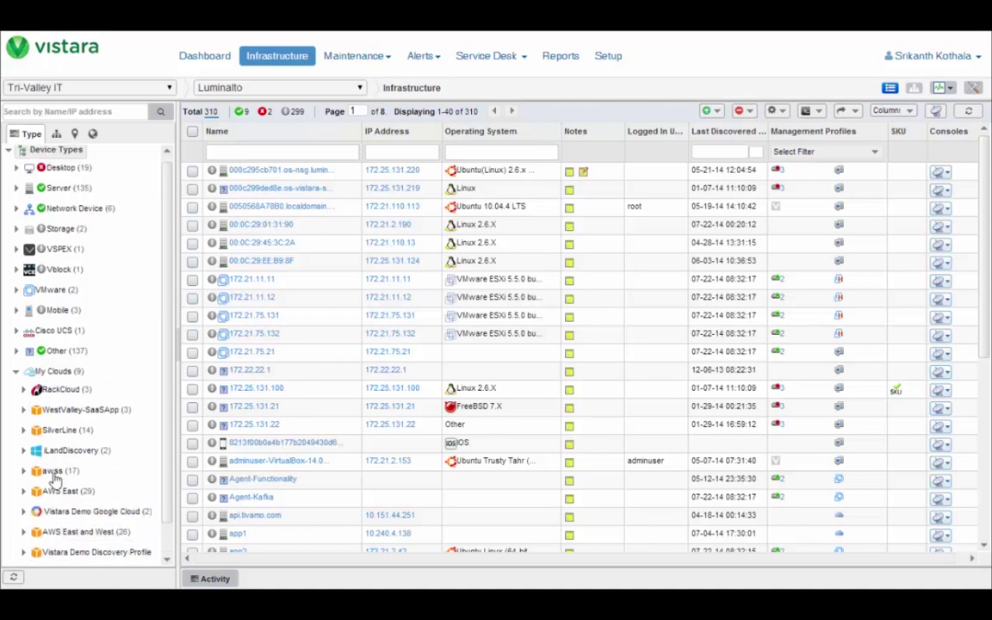
pyautogui.click(15, 373)
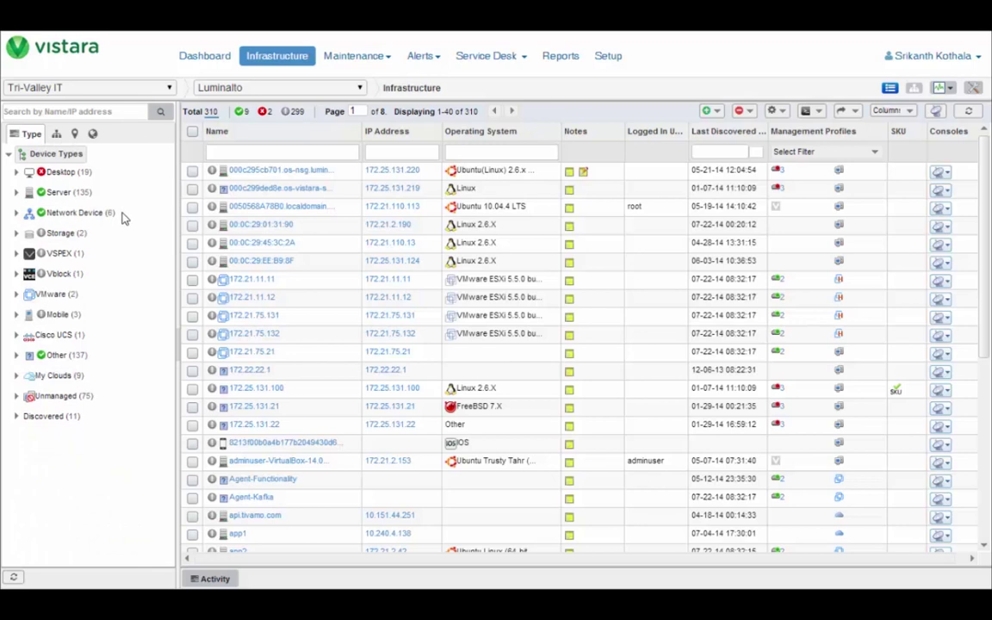
# Step: View the infrastructure tree organized by group, by site and by service, and return to the device type view
pyautogui.click(56, 136)
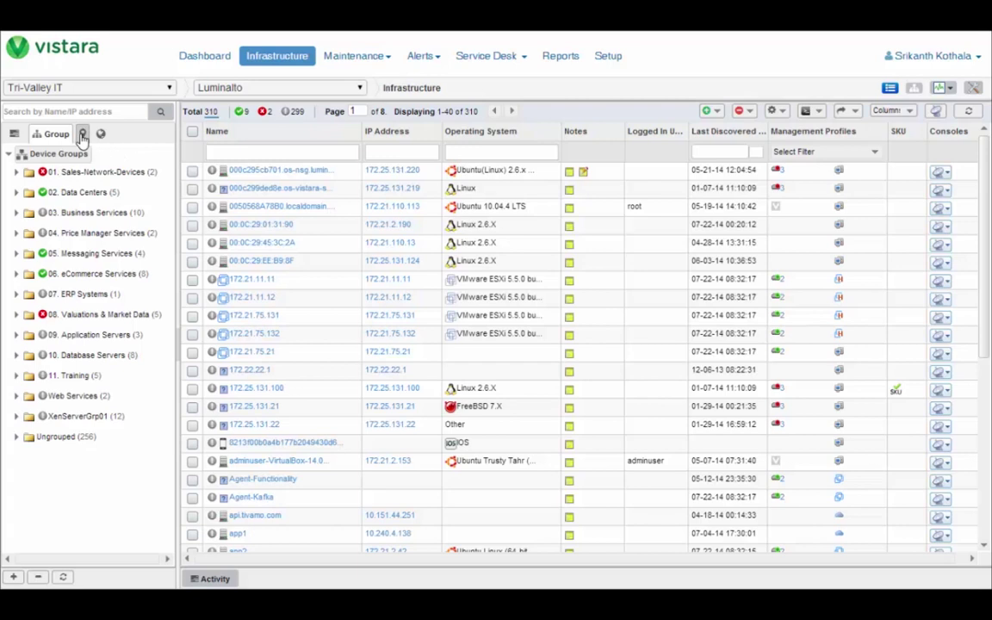
pyautogui.click(83, 138)
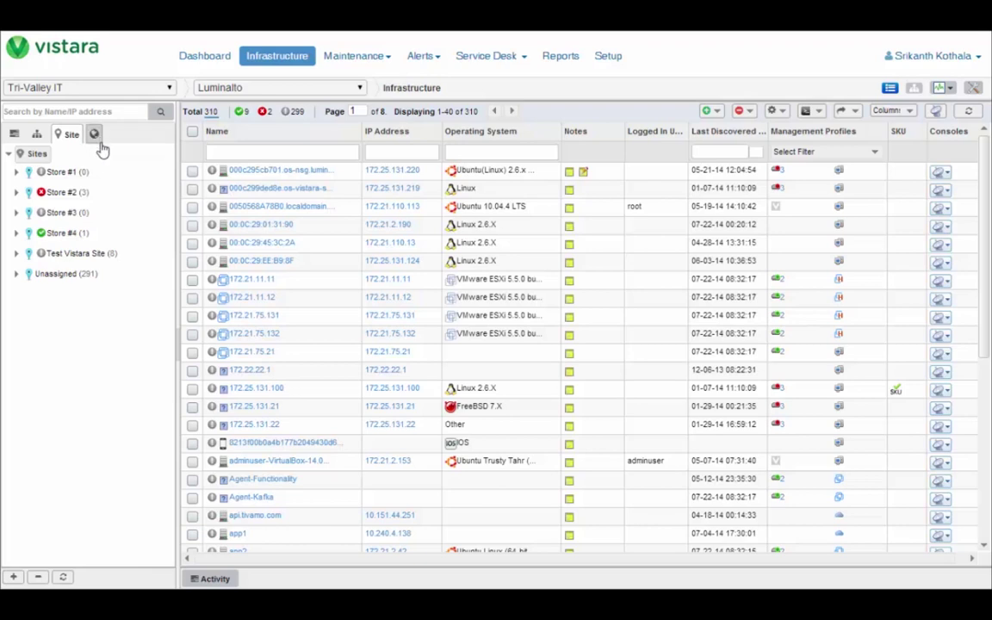
pyautogui.click(95, 134)
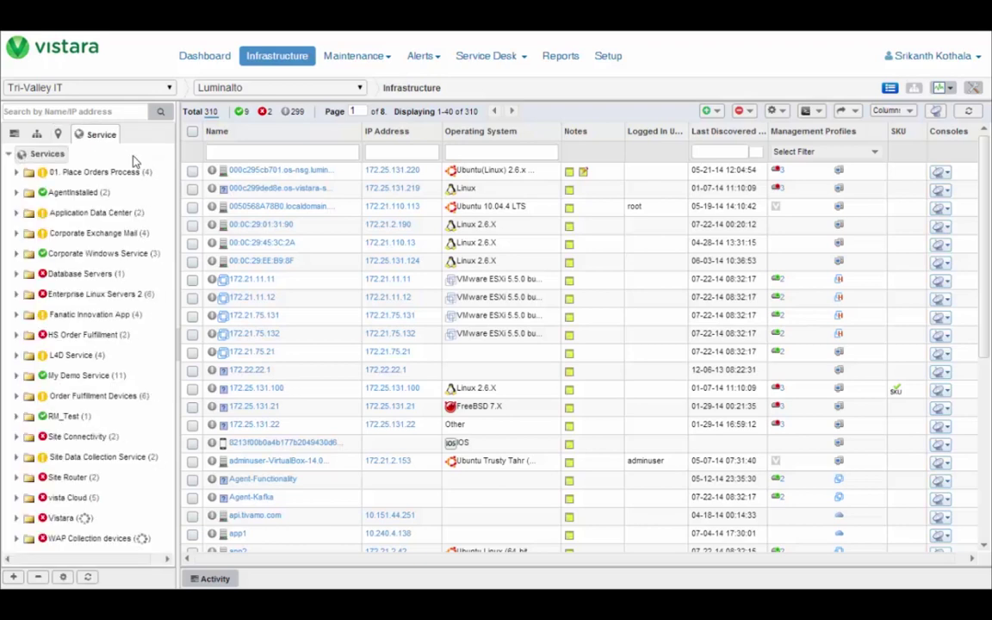
pyautogui.click(14, 135)
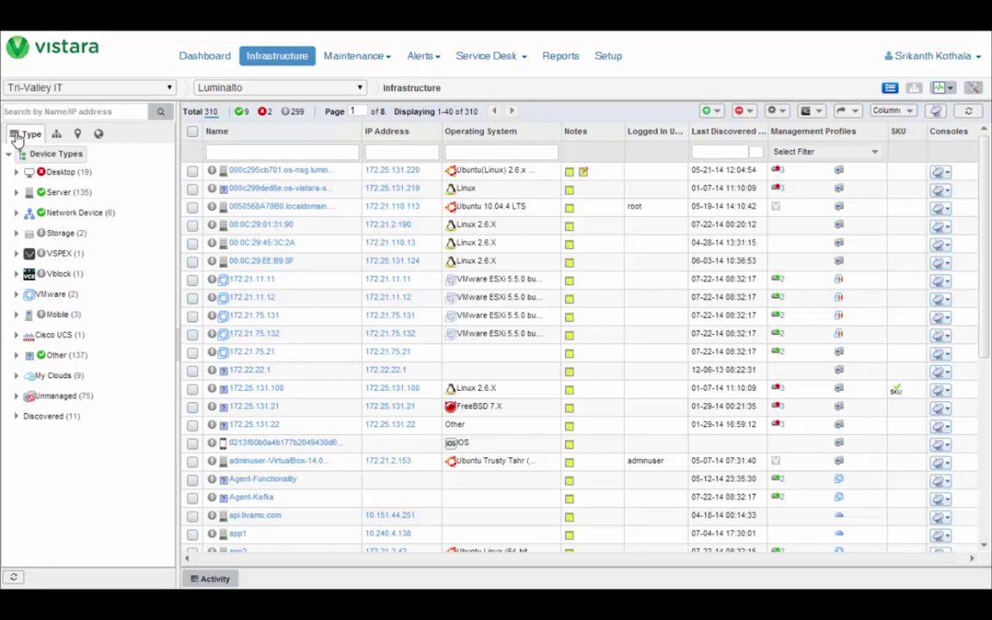
# Step: List the Windows servers under the Server type and open the details of dc21.luminalto.net
pyautogui.click(15, 192)
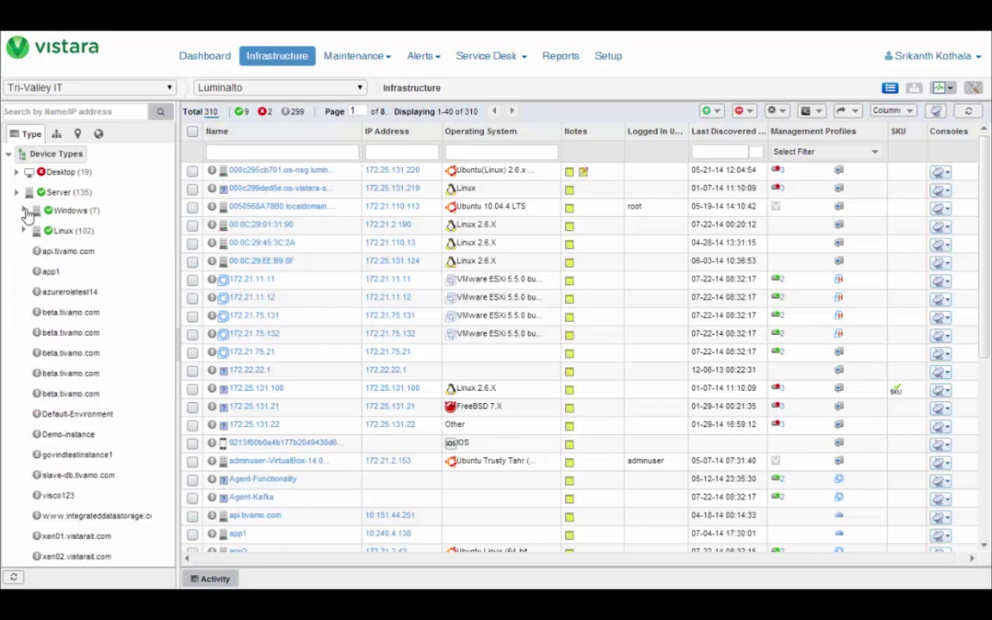
pyautogui.click(23, 212)
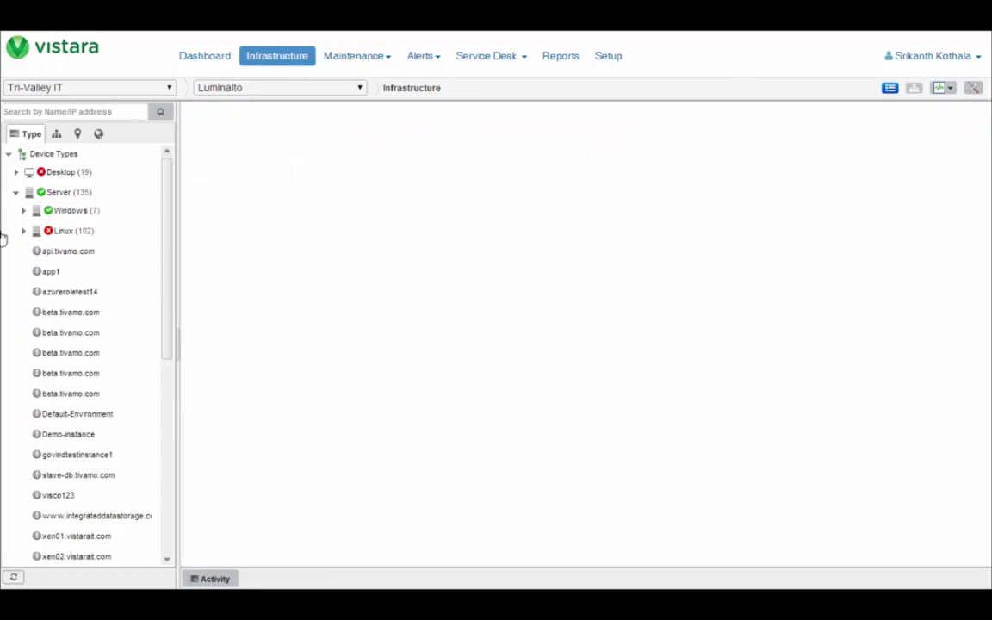
pyautogui.click(68, 211)
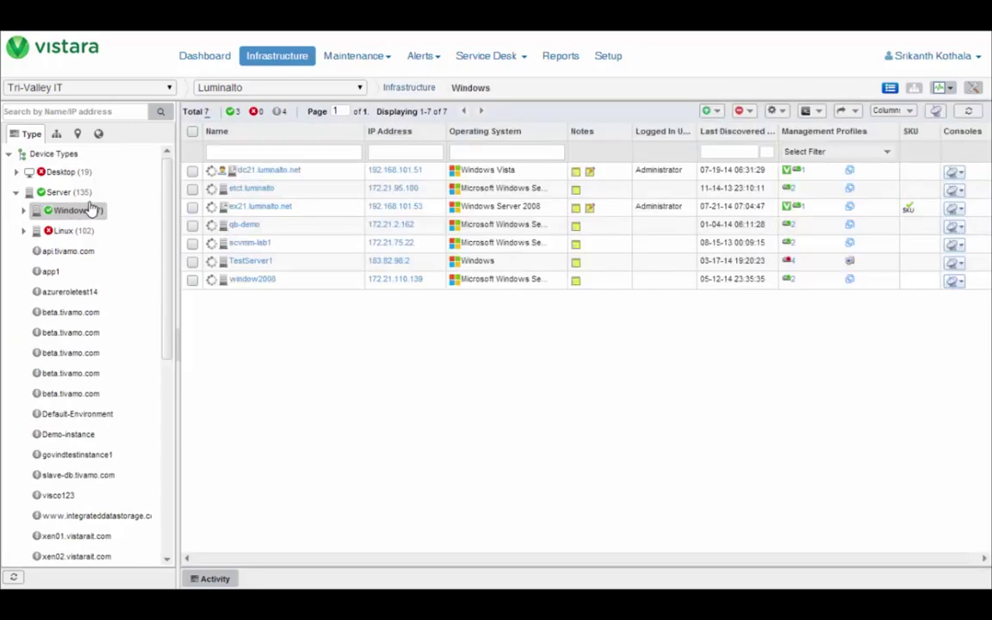
pyautogui.click(266, 173)
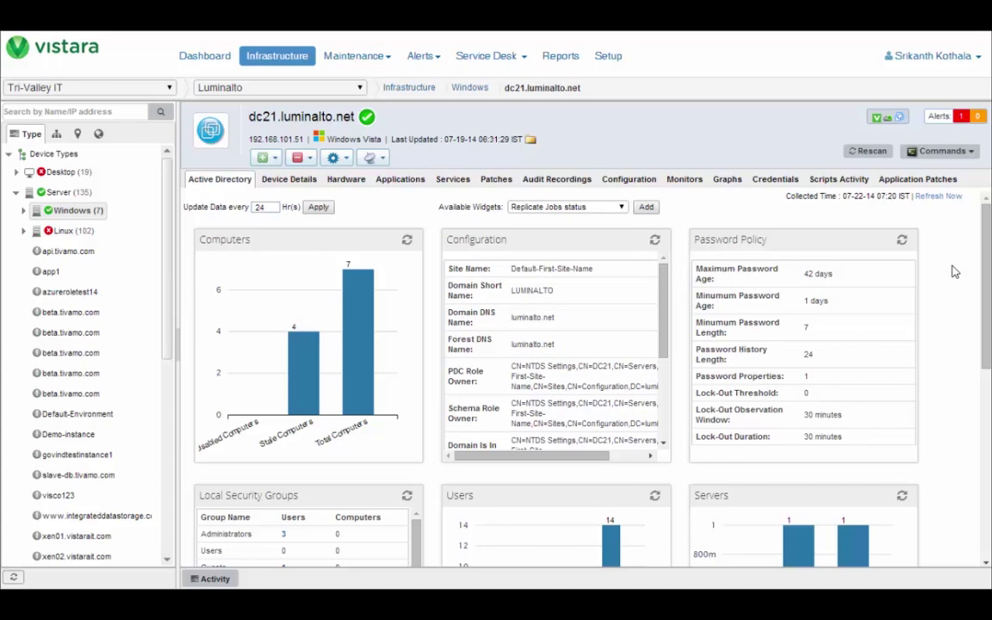
# Step: Open the server ex21.luminalto.net and review its Exchange Server charts and its IIS information
pyautogui.click(64, 270)
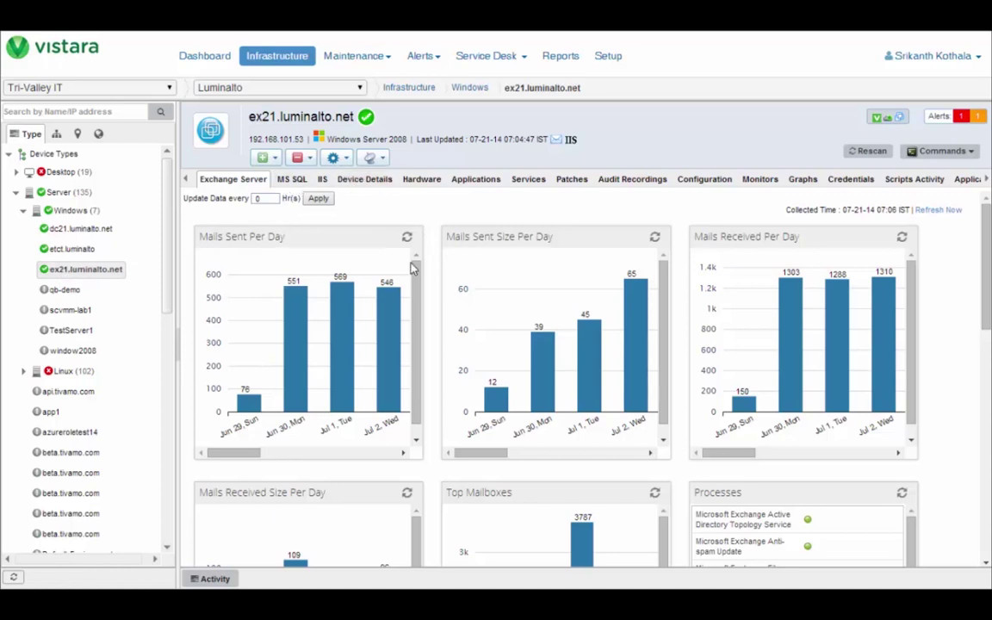
pyautogui.scroll(-3, 517, 310)
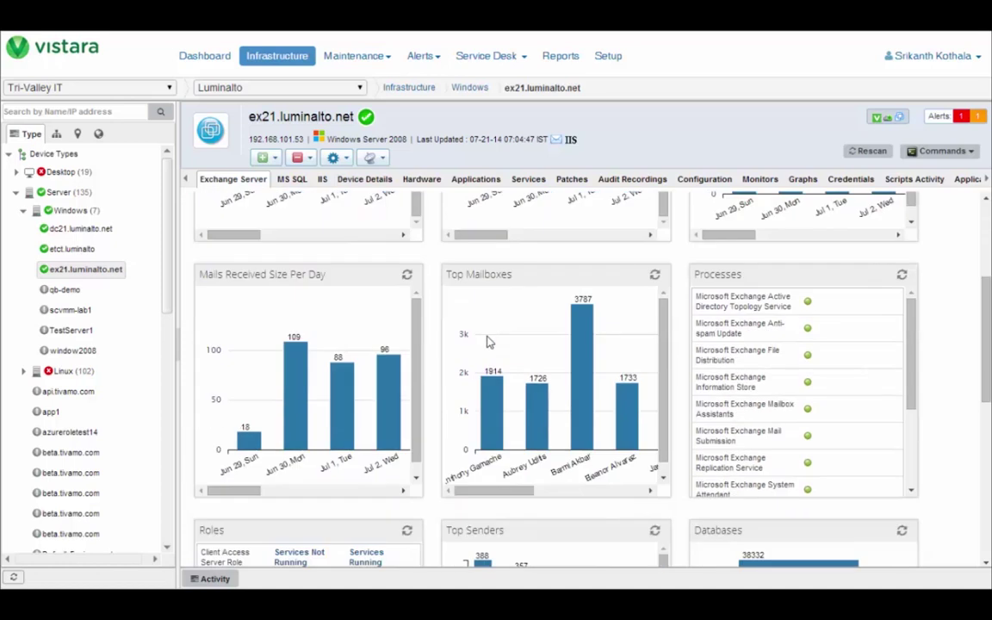
pyautogui.scroll(3, 712, 324)
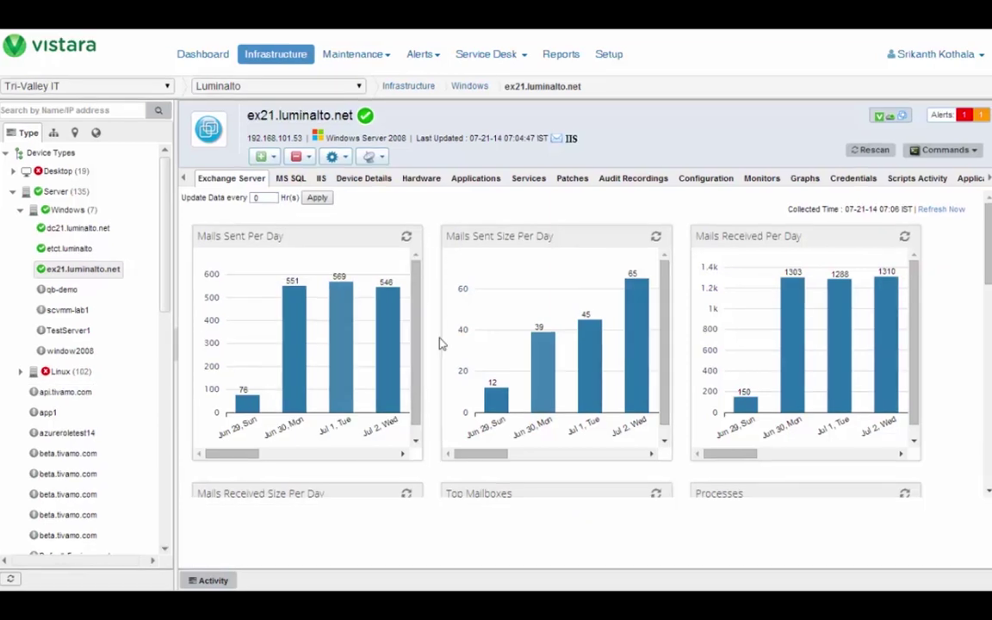
pyautogui.scroll(-3, 441, 344)
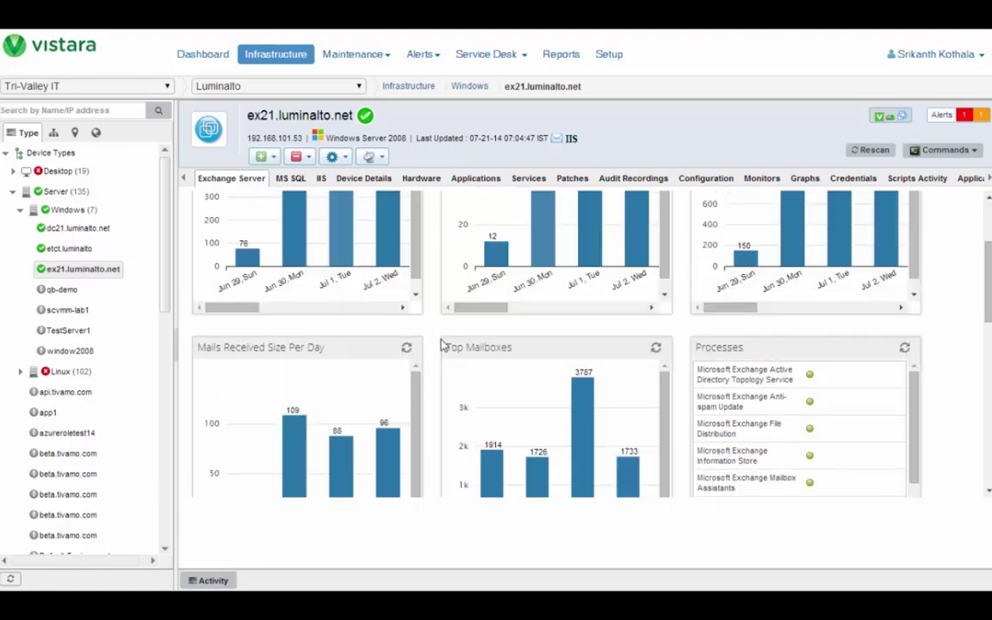
pyautogui.scroll(3, 442, 344)
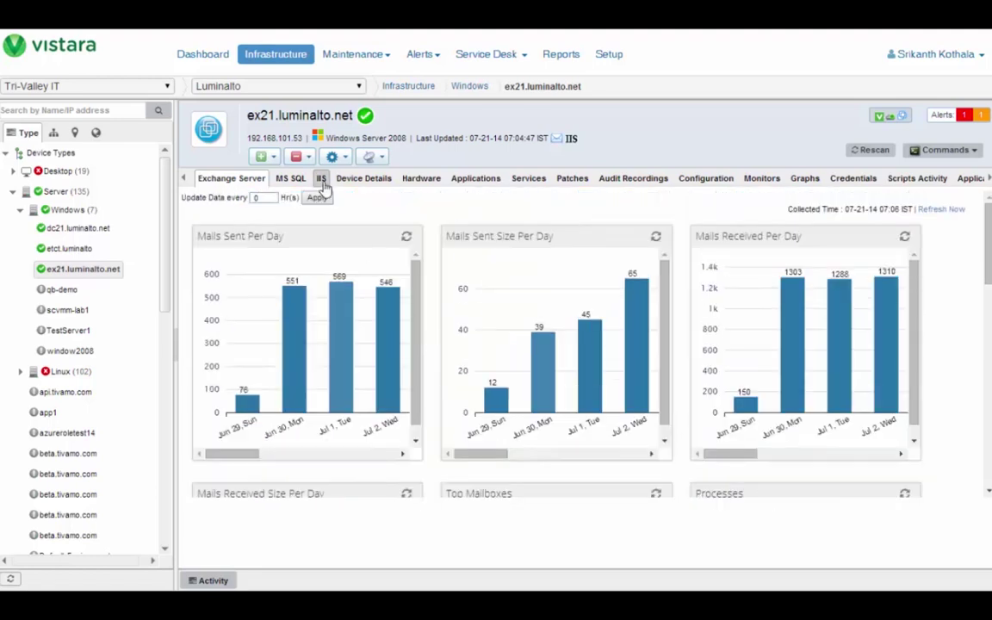
pyautogui.click(321, 180)
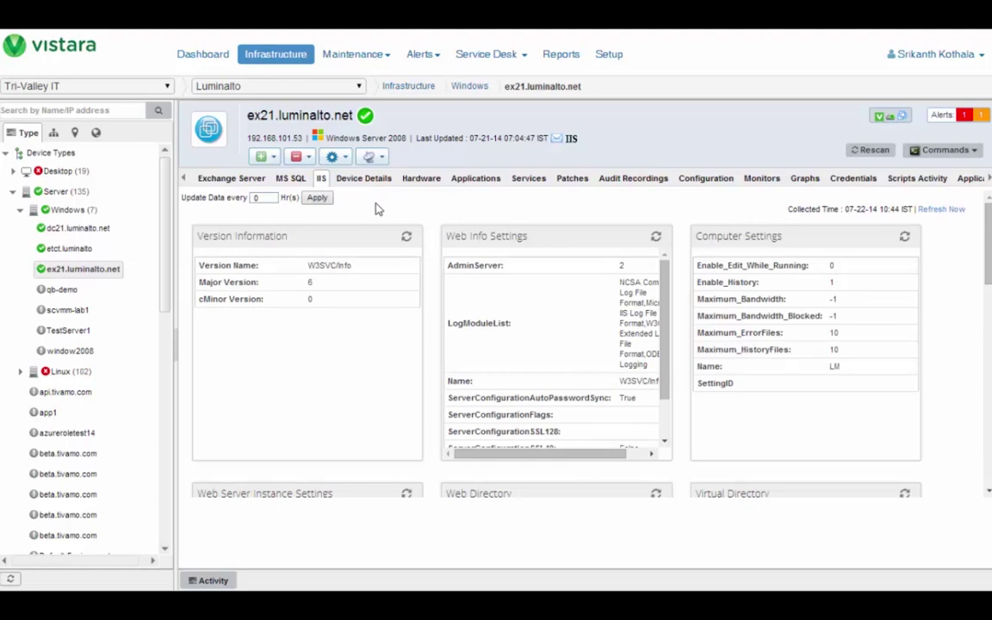
# Step: Open the cloud server api.tivamo.com and review its cloud info, device details and patches
pyautogui.click(63, 393)
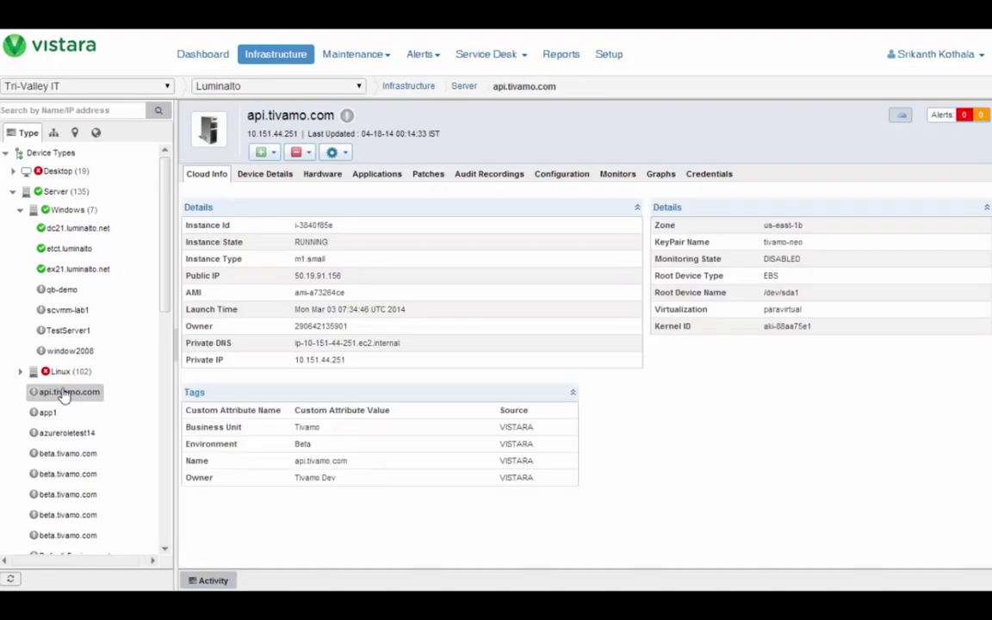
pyautogui.click(255, 176)
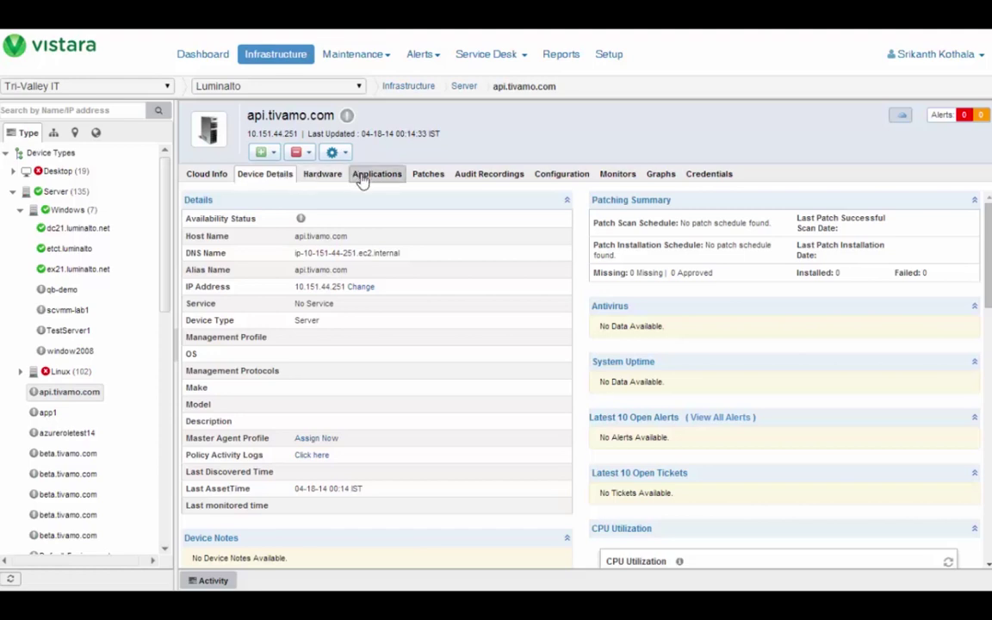
pyautogui.scroll(-1, 448, 216)
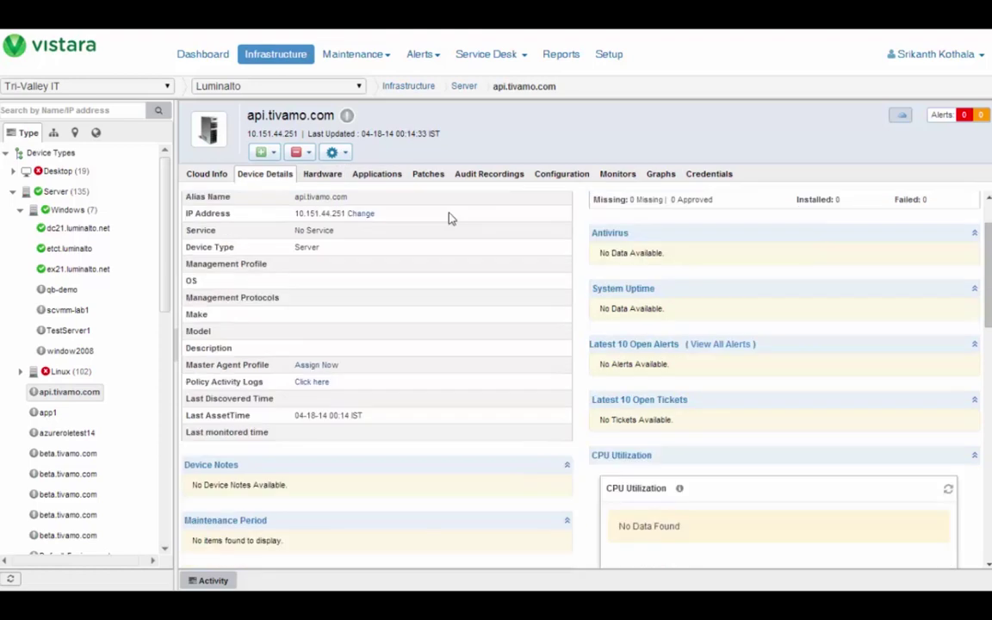
pyautogui.scroll(-1, 448, 218)
pyautogui.scroll(2, 448, 218)
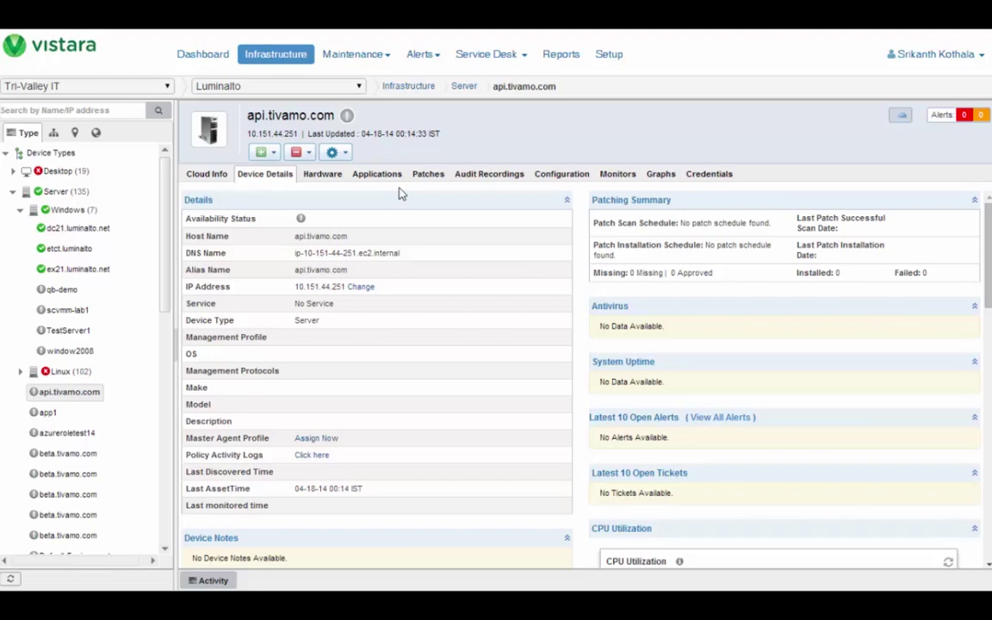
pyautogui.click(429, 176)
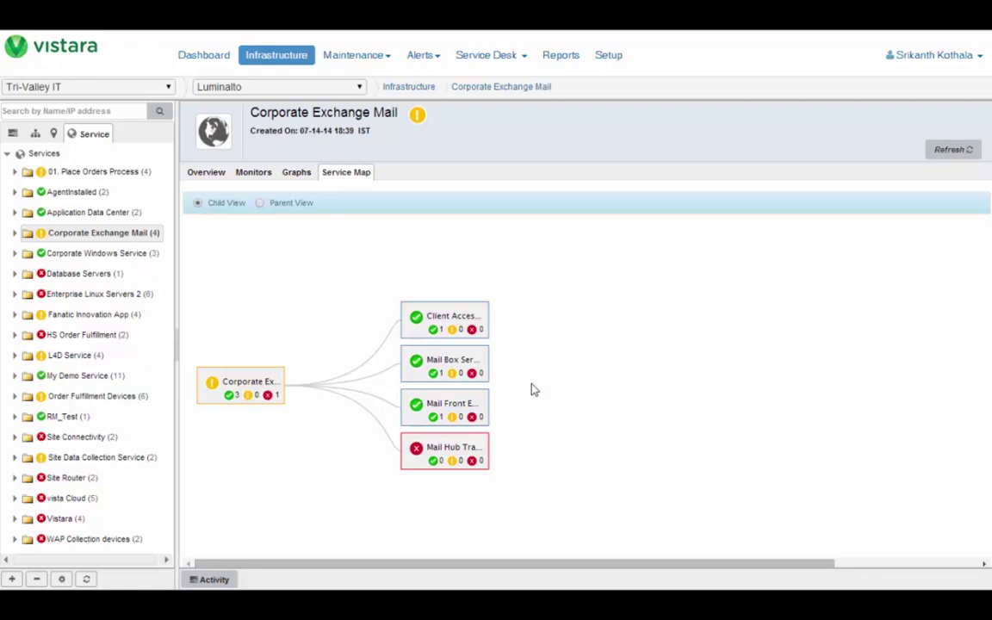
# Step: Show the overview of the Corporate Exchange Mail service and inspect the Down segment of its availability chart
pyautogui.click(208, 174)
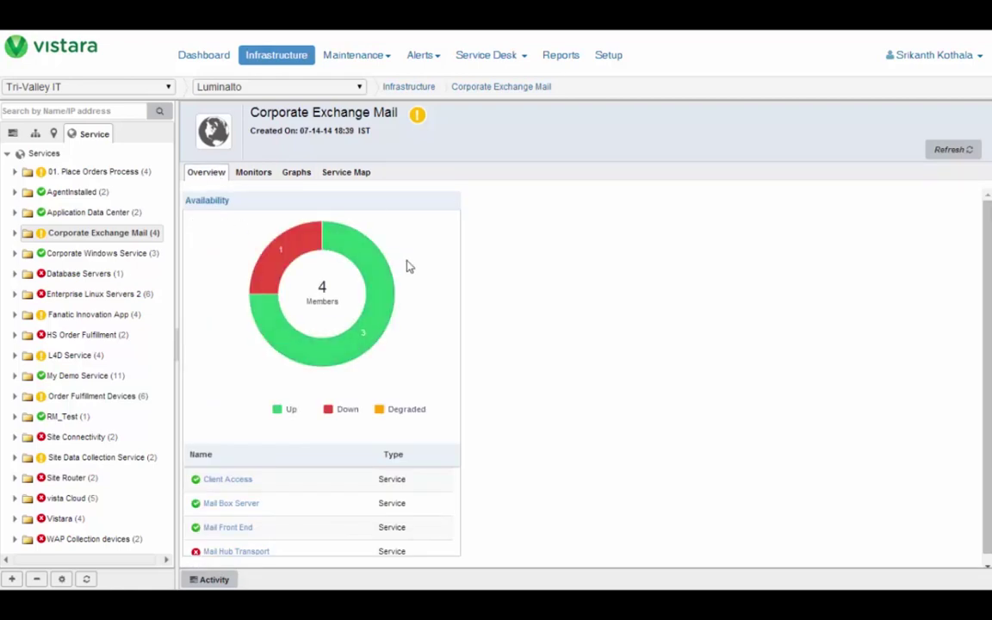
pyautogui.moveTo(280, 271)
# Step: Go to the reports area and advance the Luminalto Executive Summary Report to its What's in the Report page
pyautogui.click(564, 55)
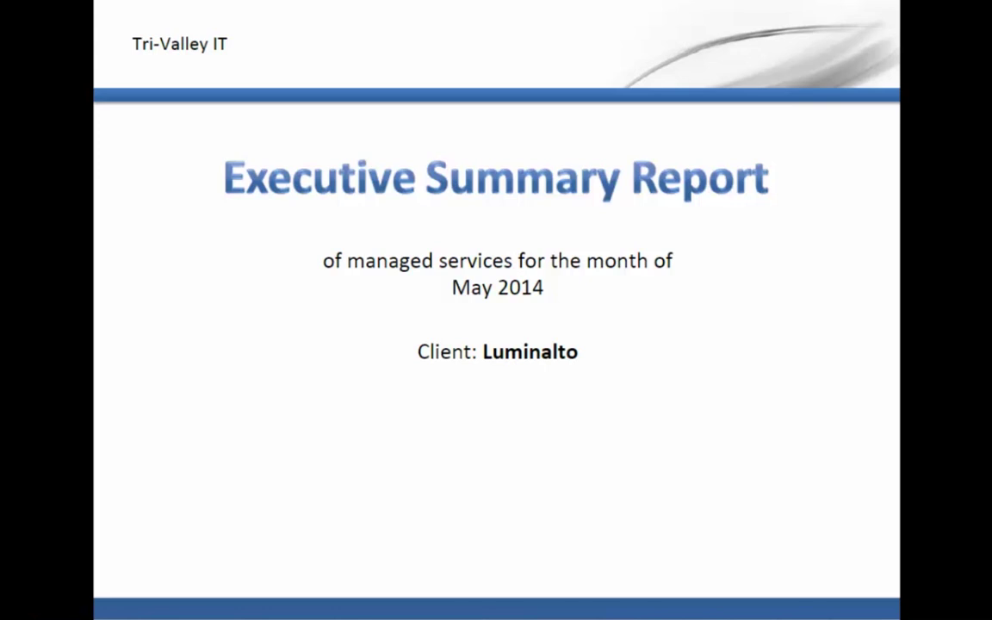
pyautogui.press('Right')
pyautogui.press('Right')
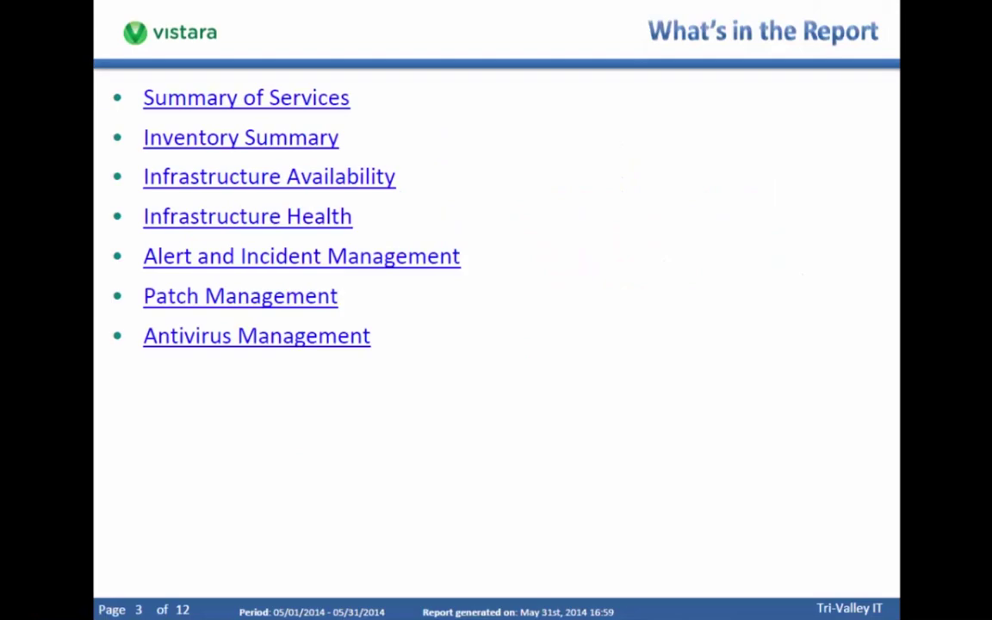